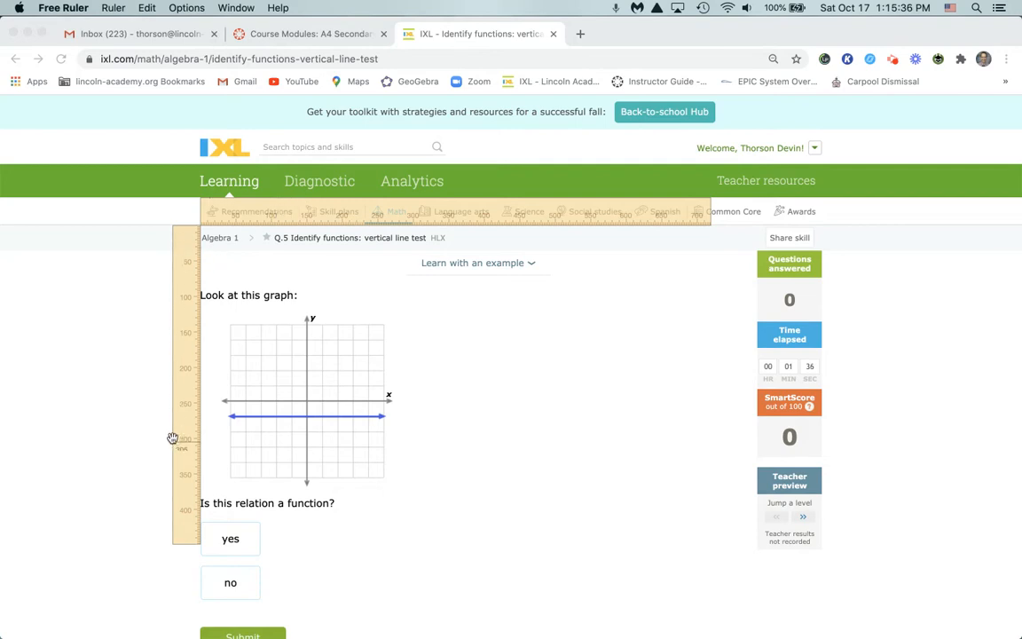
Set the on-screen ruler beside the horizontal-line graph, answer yes to whether the relation is a function, and submit.
mouse_move(186, 246)
left_mouse_down()
mouse_move(359, 244)
mouse_move(181, 239)
left_mouse_up()
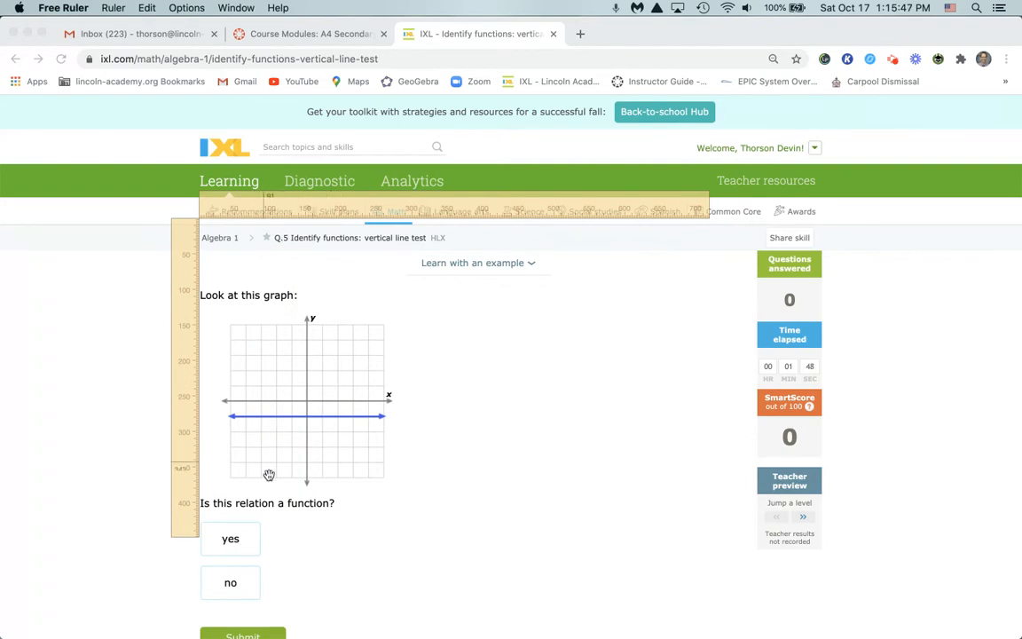
left_click(234, 543)
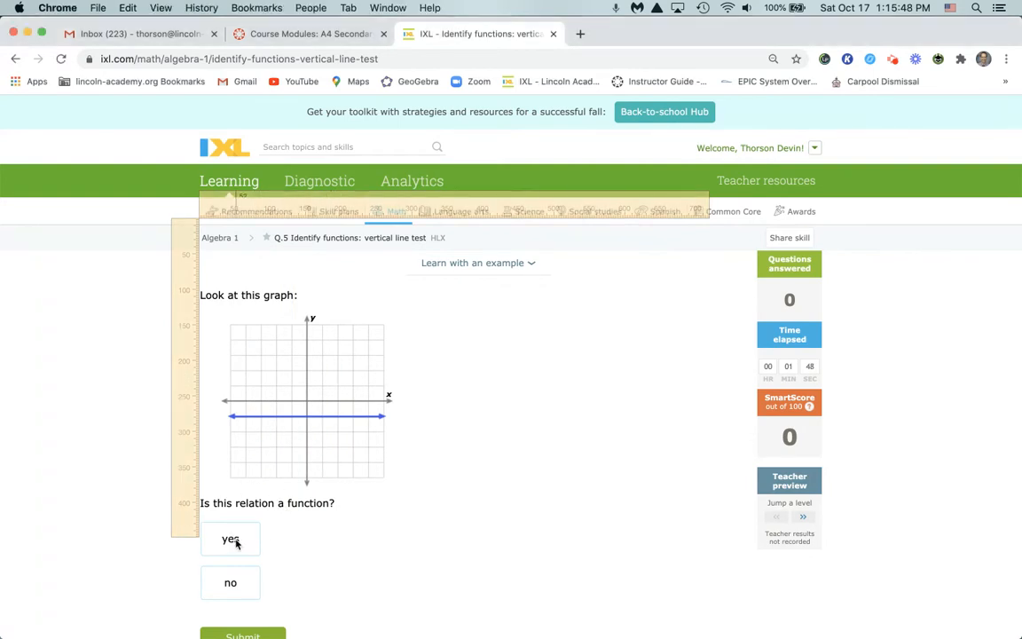
left_click(262, 635)
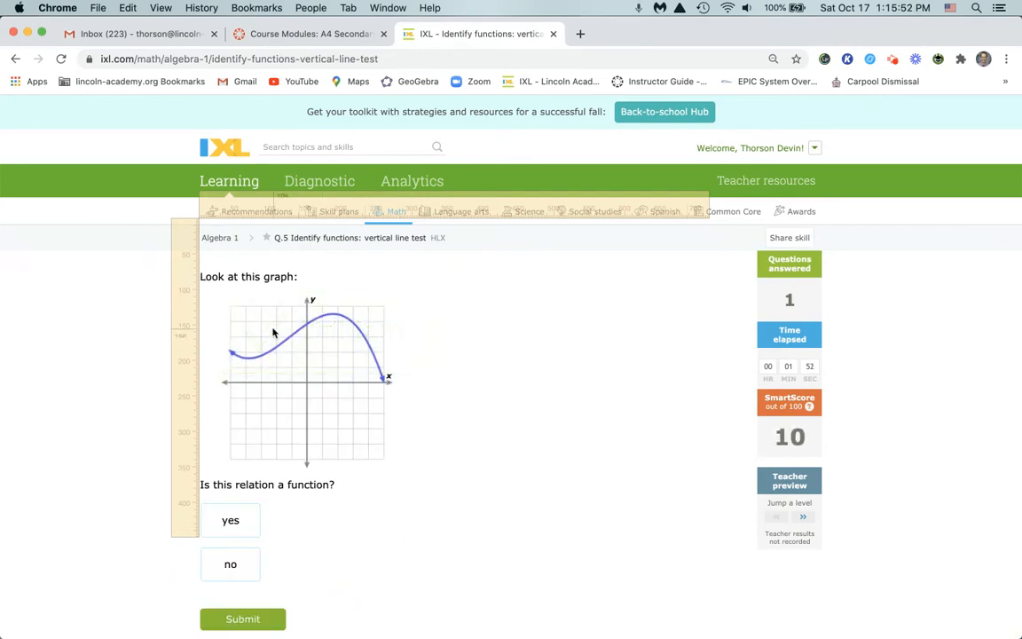
Sweep the vertical ruler across the wavy curve above the x-axis and back, then submit yes as the answer.
left_click_drag(182, 276, 305, 253)
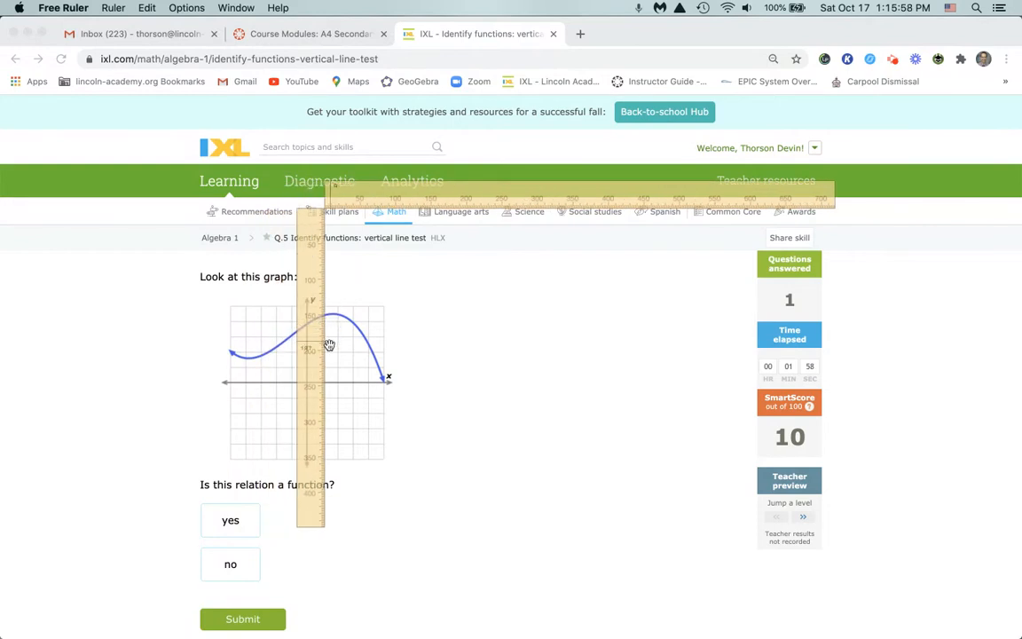
left_click_drag(311, 249, 191, 249)
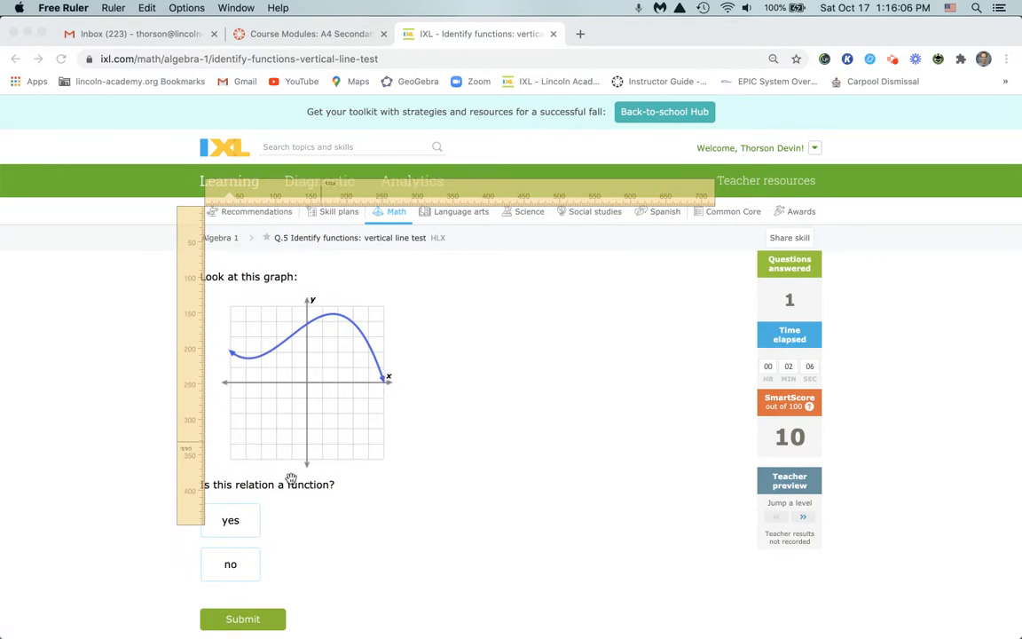
left_click(234, 523)
left_click(235, 523)
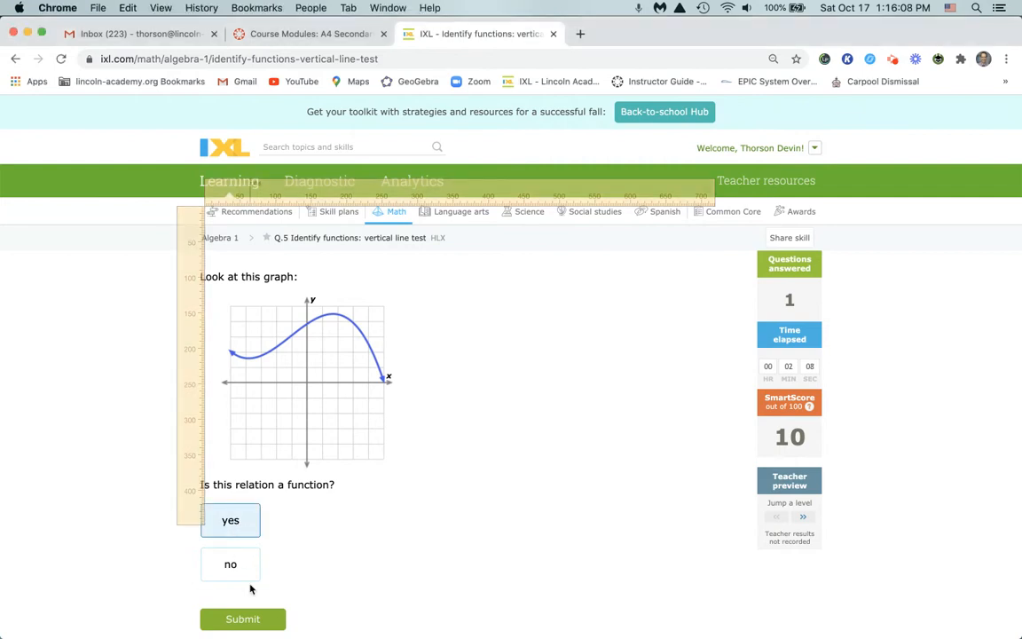
left_click(247, 619)
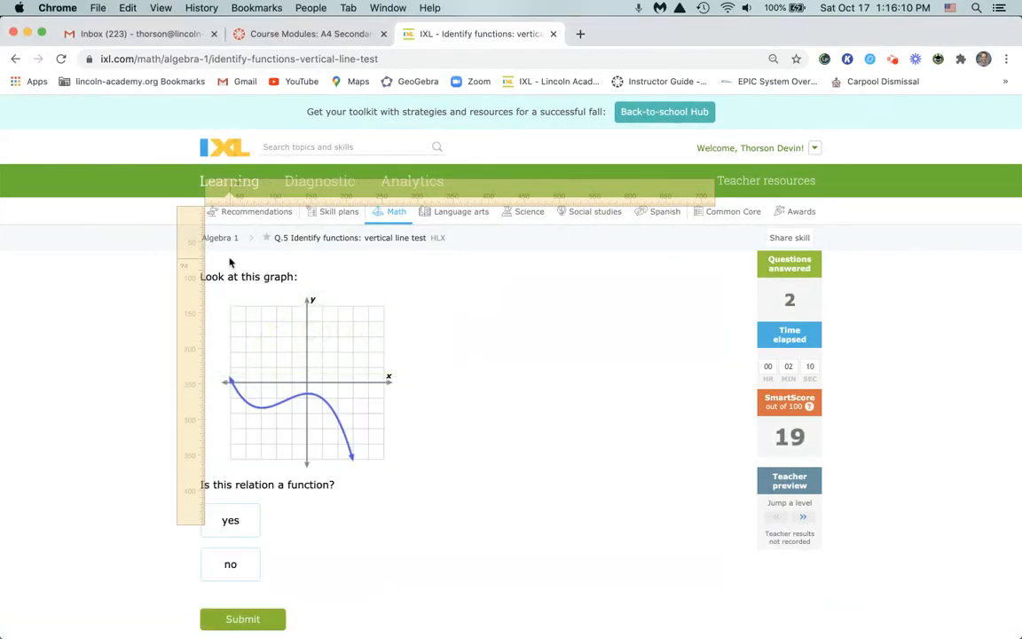
Shift the ruler slightly away from the graph and submit yes for the wavy curve below the x-axis.
left_click_drag(183, 310, 179, 279)
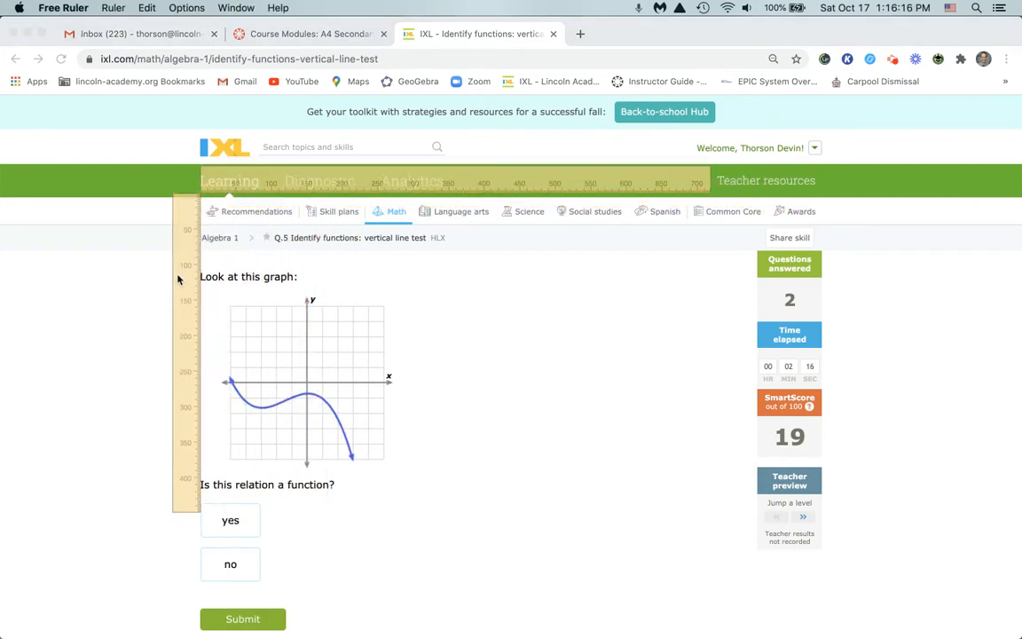
left_click(230, 523)
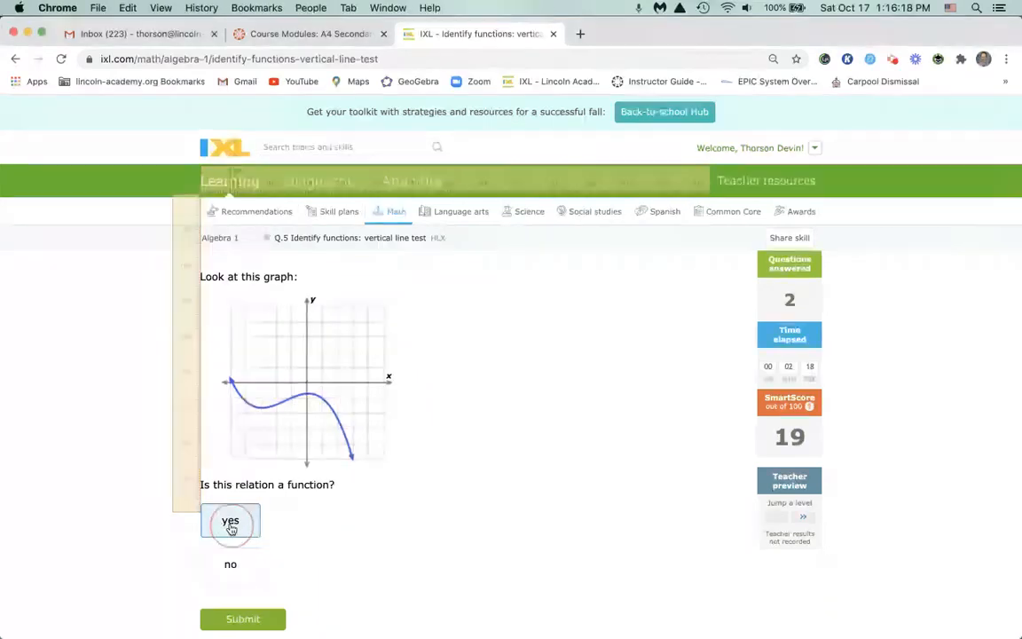
left_click(242, 620)
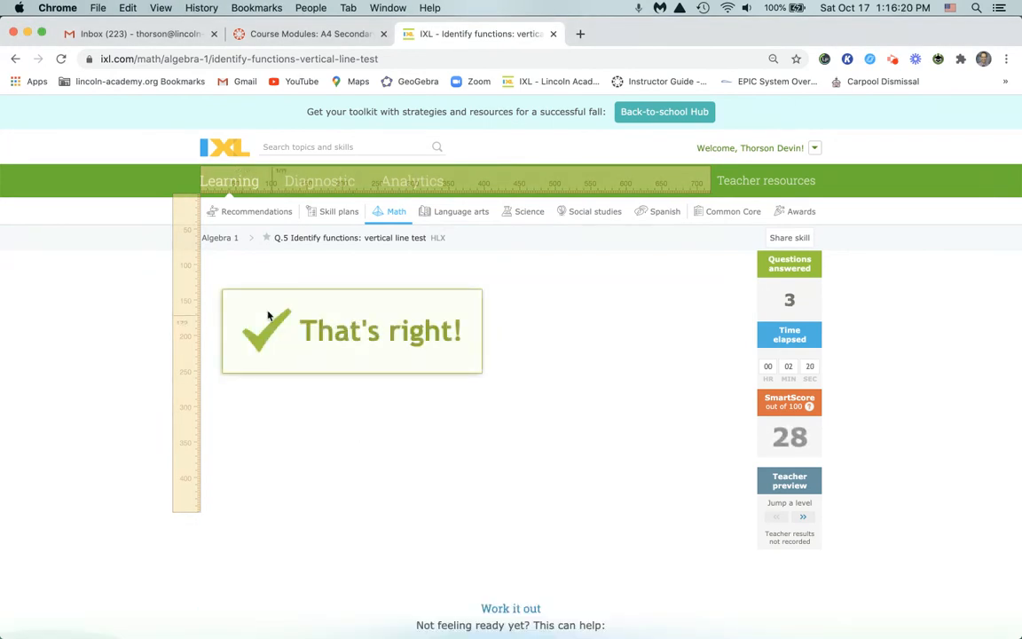
Test the left-opening parabola with its vertex on the y-axis using the vertical ruler, and submit no as the answer.
left_click_drag(182, 269, 258, 273)
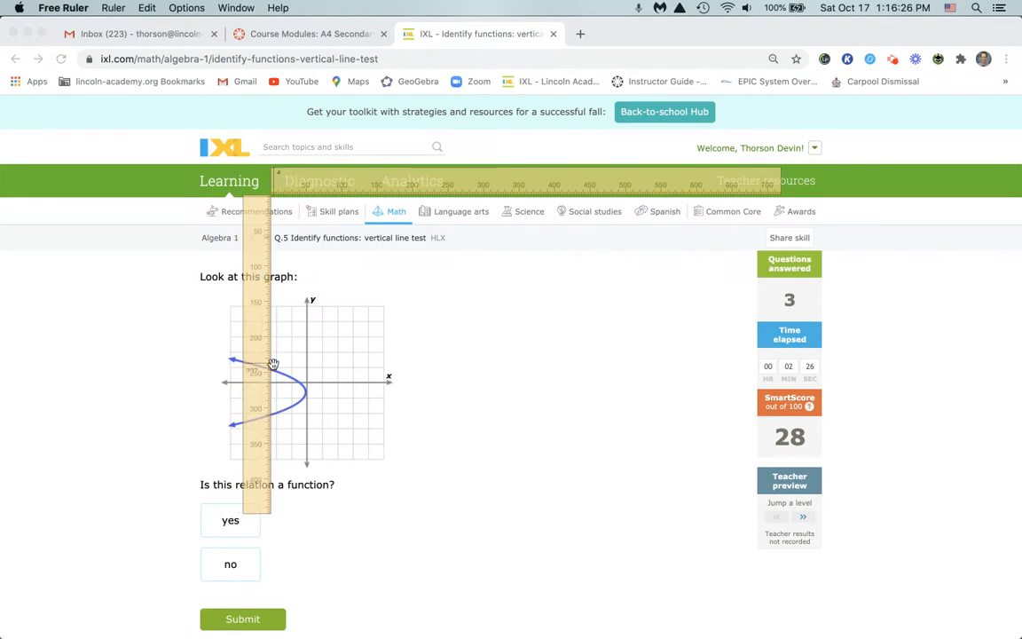
left_click_drag(265, 316, 183, 308)
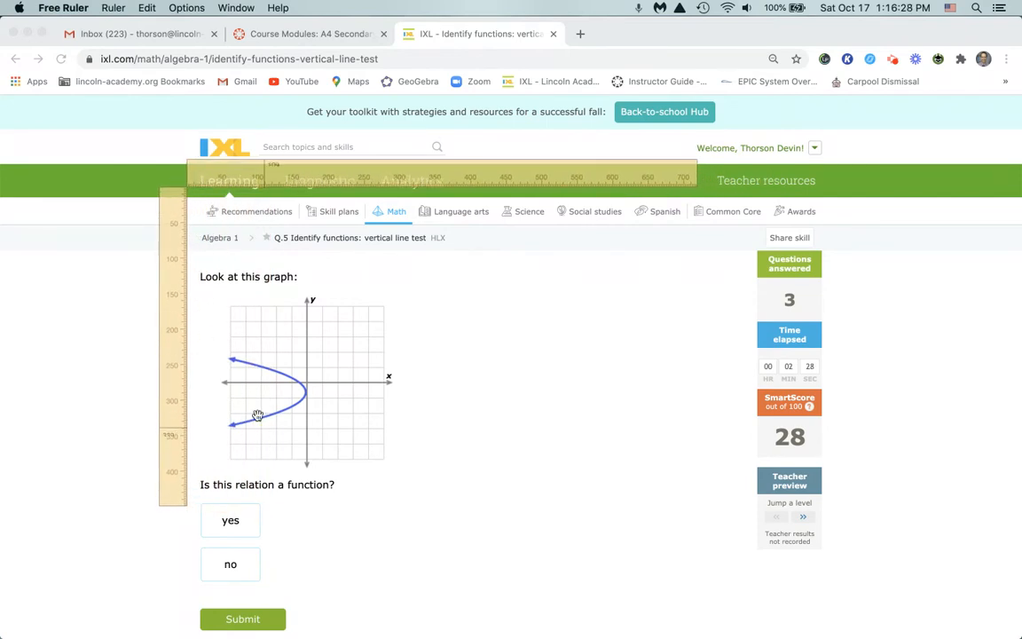
left_click(233, 566)
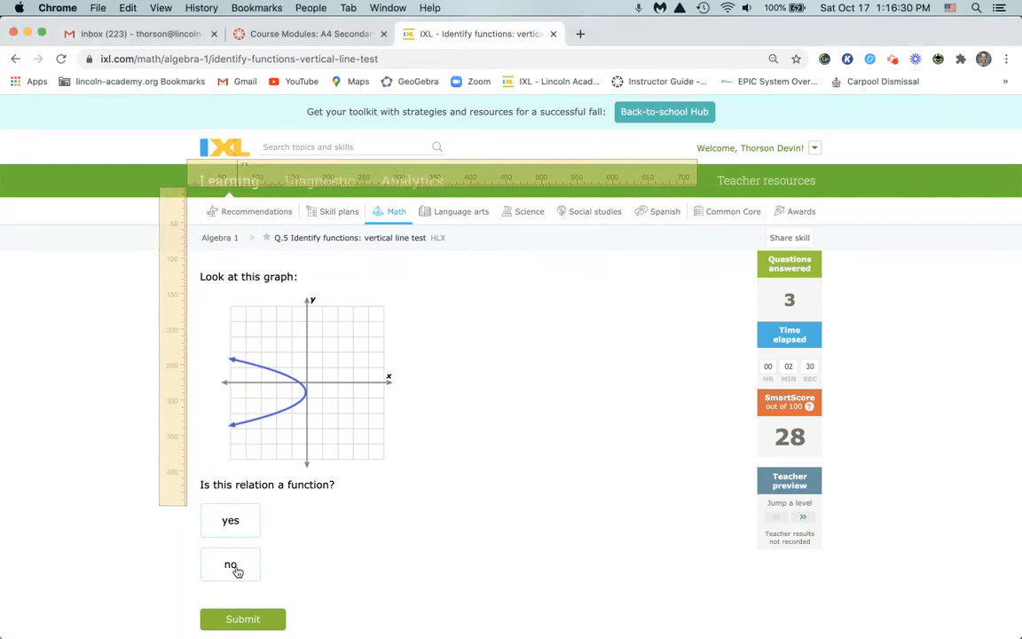
left_click(232, 566)
left_click(238, 618)
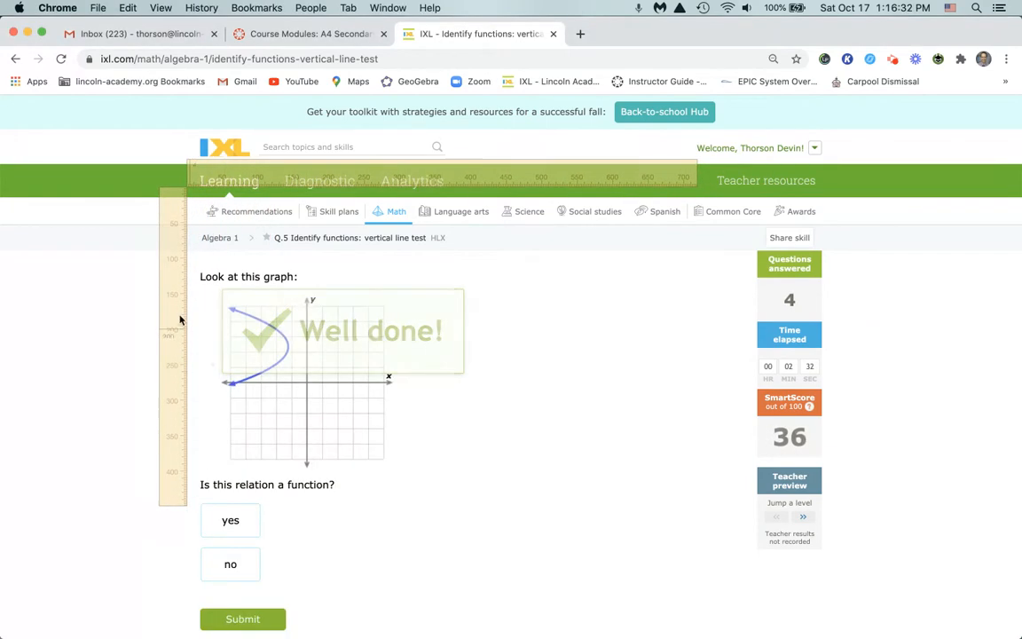
Submit no for the next left-opening parabola and for the circle, moving the ruler clear of the circle's graph.
left_click(228, 562)
key("Return")
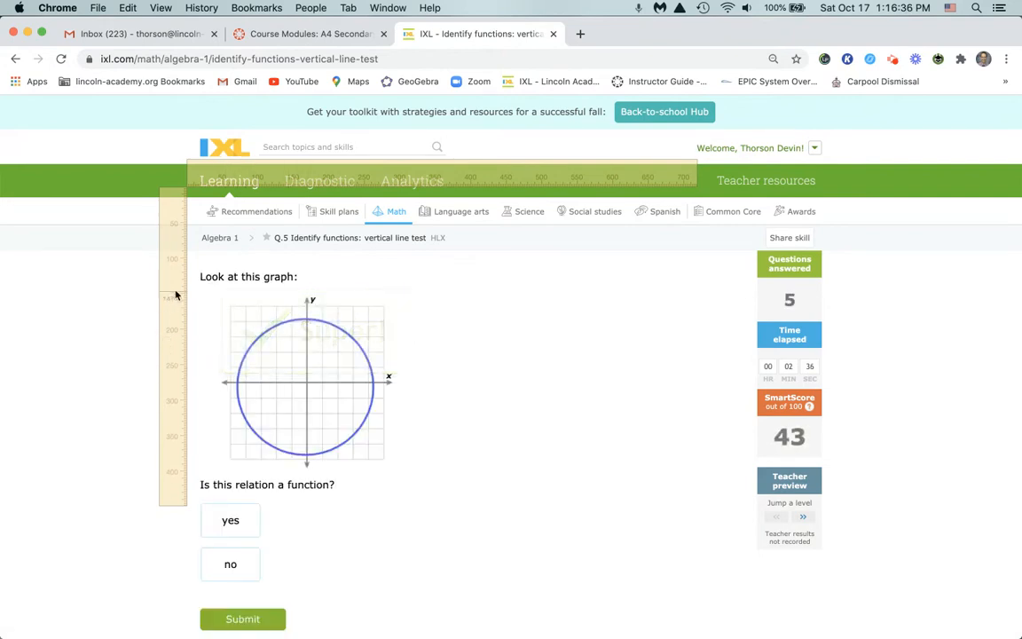
mouse_move(177, 277)
left_mouse_down()
mouse_move(184, 285)
mouse_move(159, 274)
left_mouse_up()
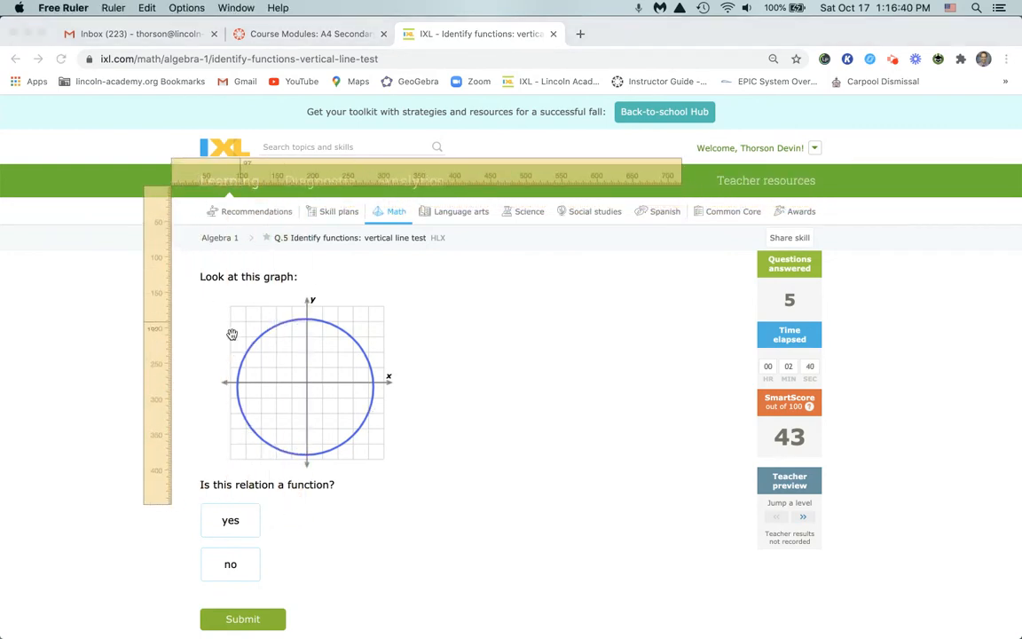
left_click(257, 577)
left_click(233, 564)
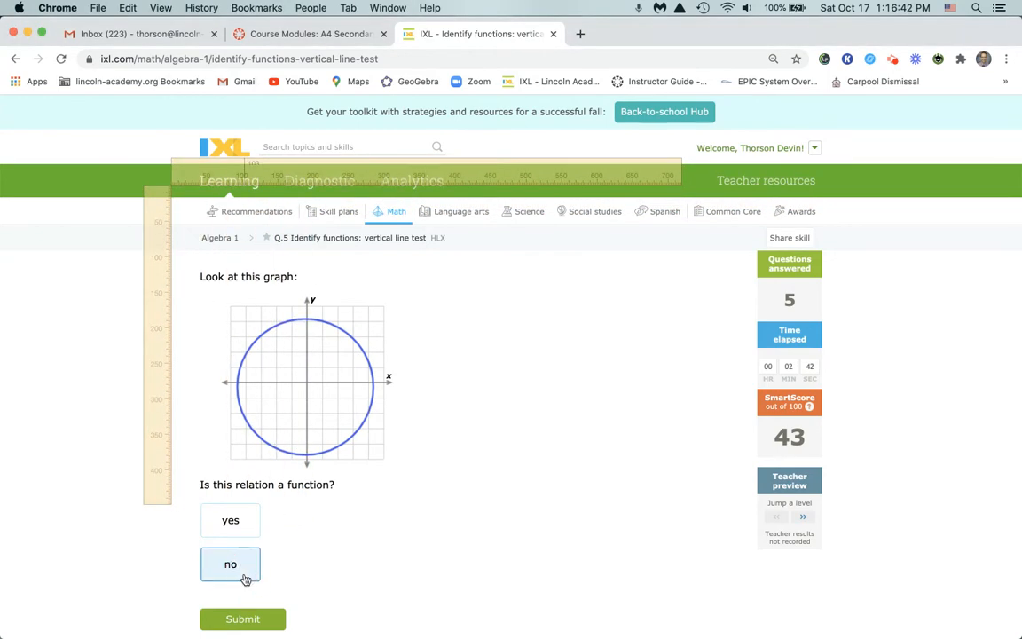
left_click(244, 619)
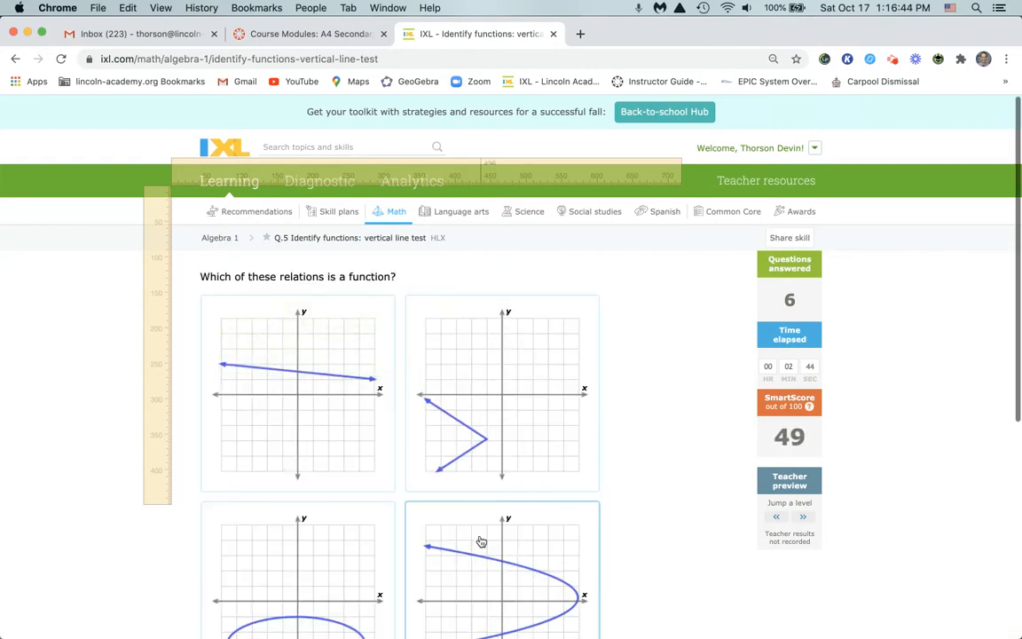
Choose the slightly slanted straight line as the relation that is a function among the four graphs, and submit it.
scroll(480, 540, "down", 2)
scroll(480, 540, "down", 2)
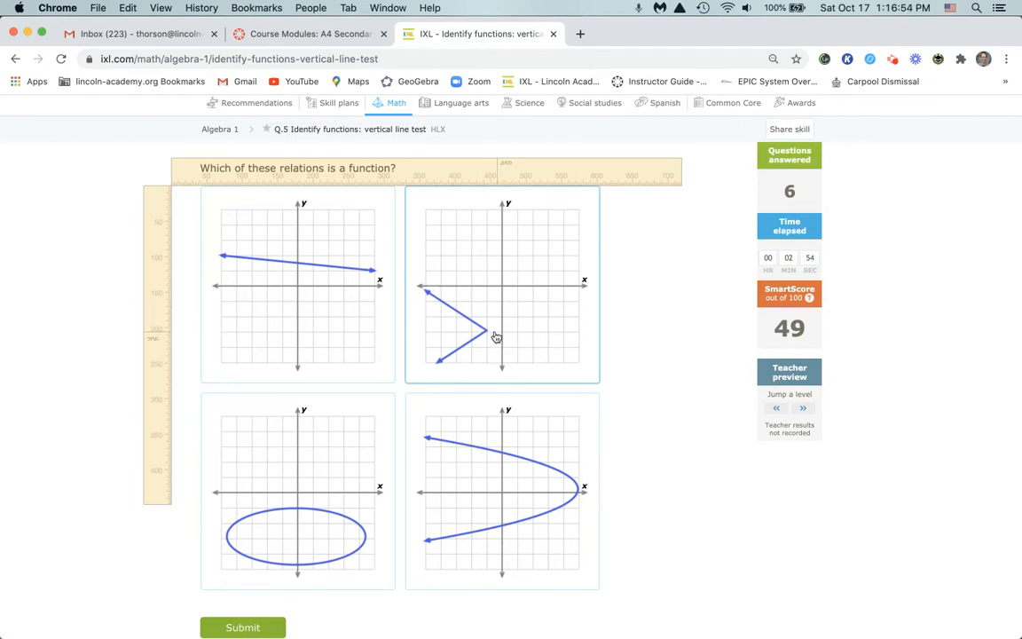
left_click(340, 275)
scroll(326, 436, "down", 1)
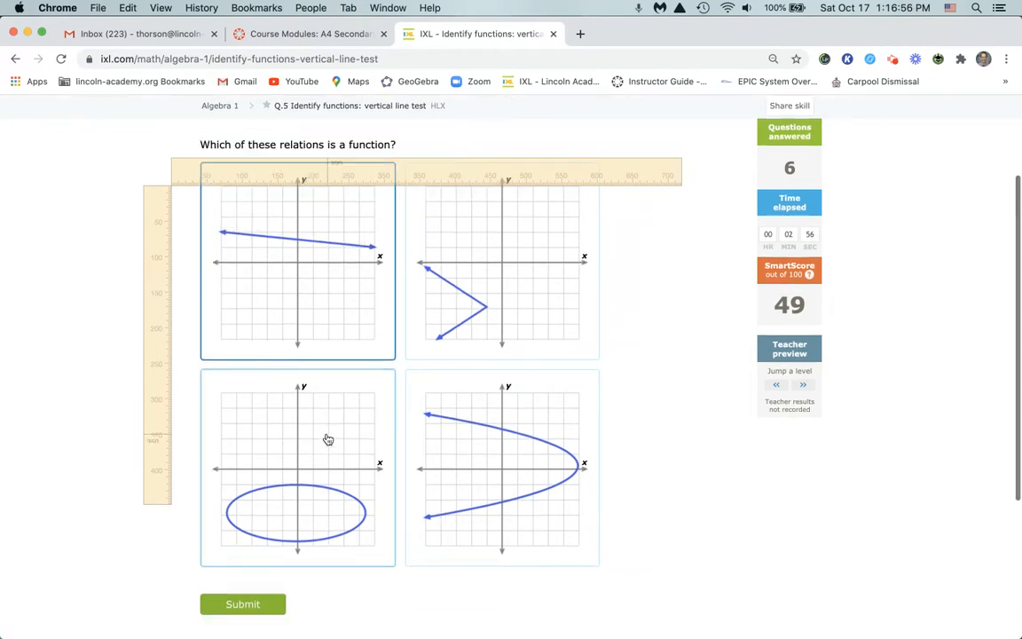
left_click(255, 605)
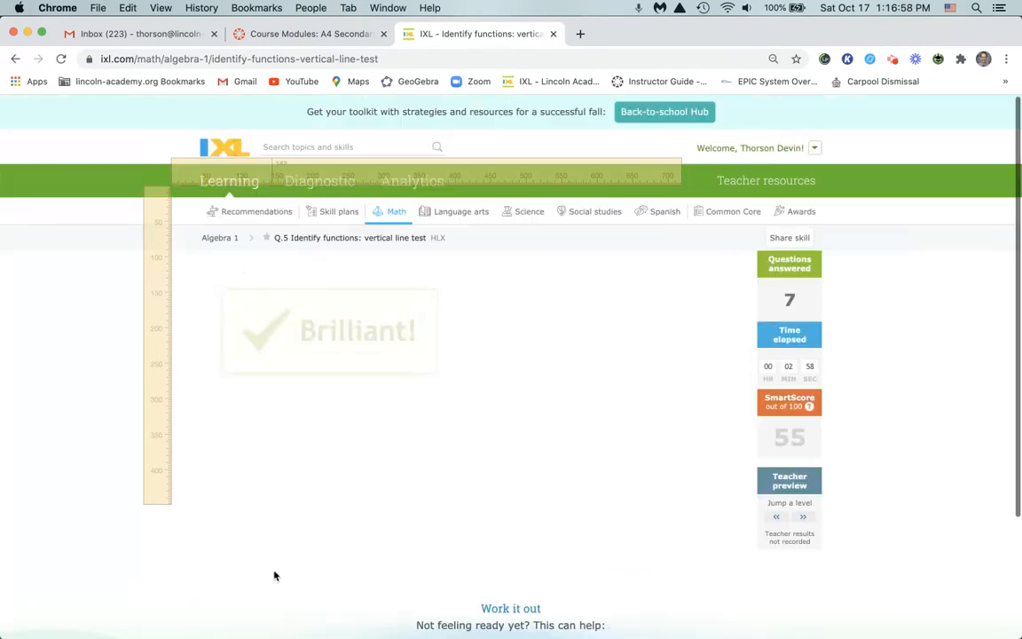
Reposition the rulers around the four graphs, choose the two-branch curve with the dashed vertical asymptote as the function, and submit.
left_click(307, 167)
left_click_drag(307, 167, 190, 104)
scroll(302, 382, "down", 3)
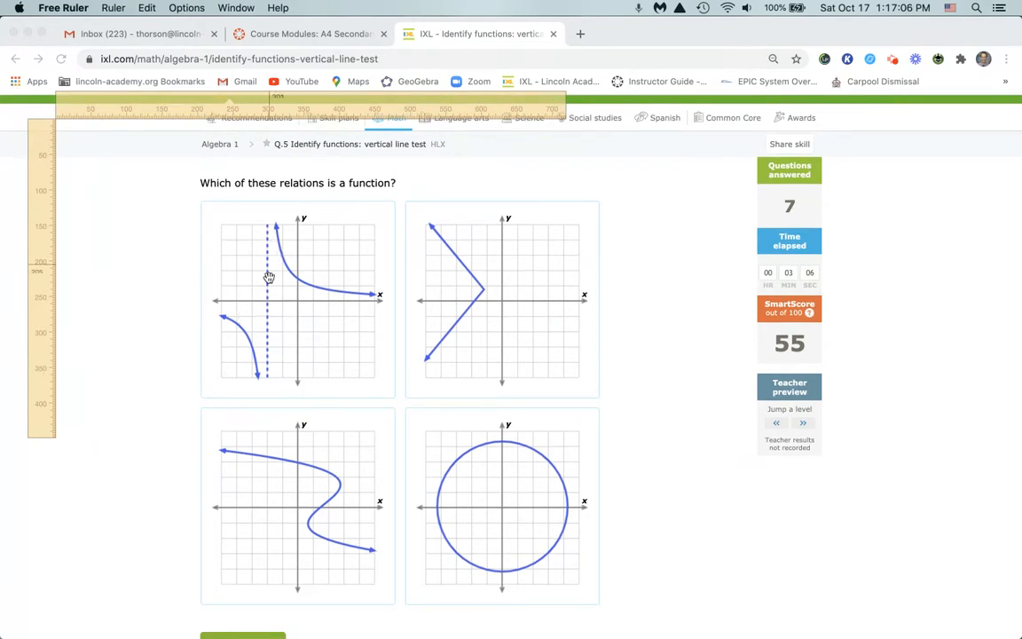
left_click_drag(219, 104, 304, 118)
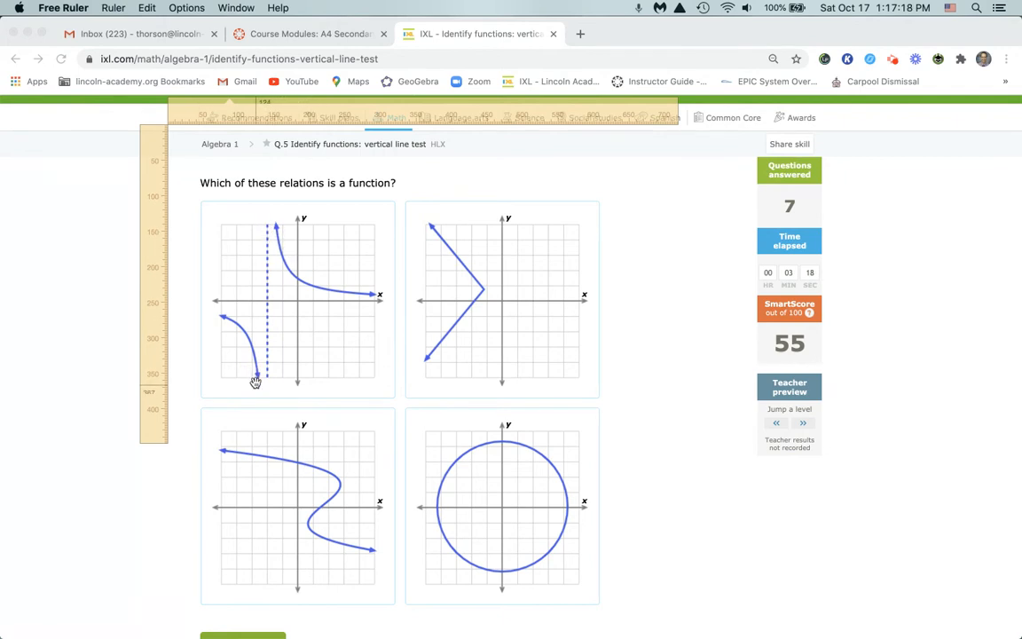
left_click(310, 248)
left_click(313, 311)
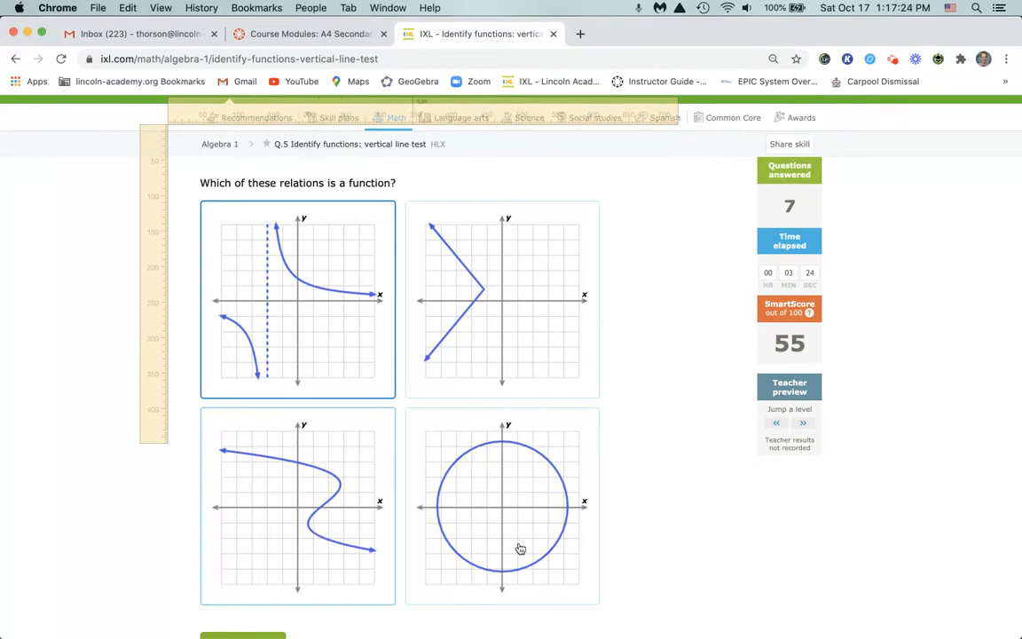
scroll(364, 564, "down", 2)
left_click(260, 584)
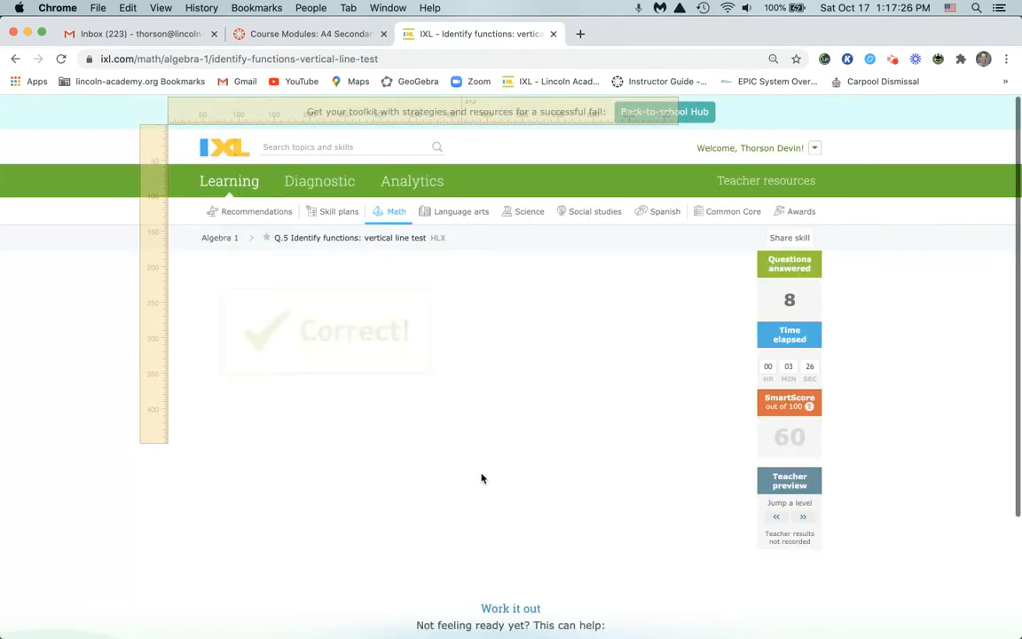
Choose the upside-down V graph as the relation that is a function and submit the answer.
scroll(491, 475, "down", 2)
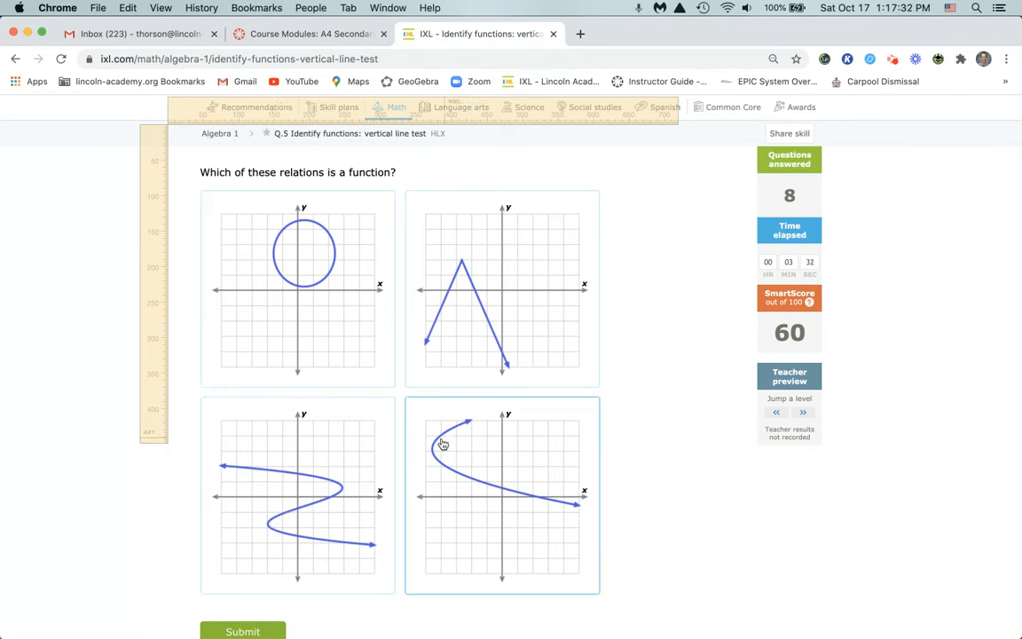
left_click(475, 284)
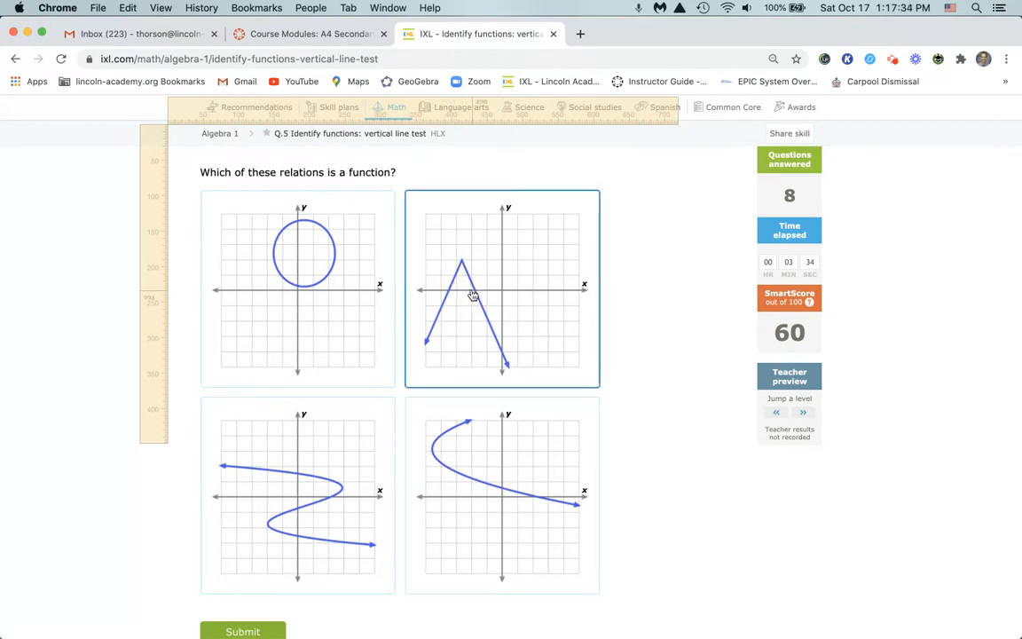
scroll(343, 622, "down", 2)
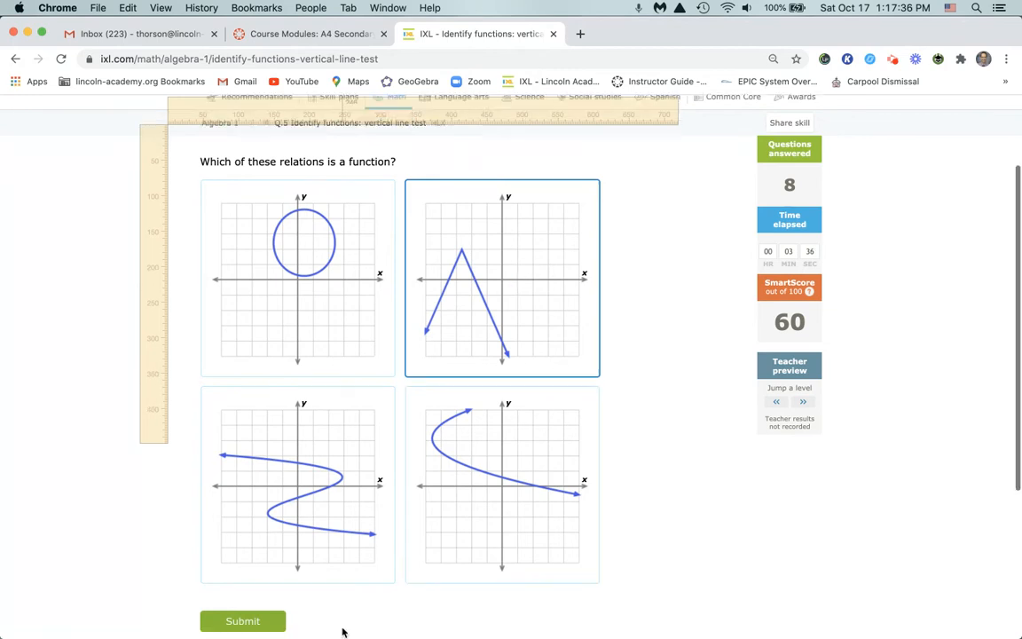
left_click(258, 582)
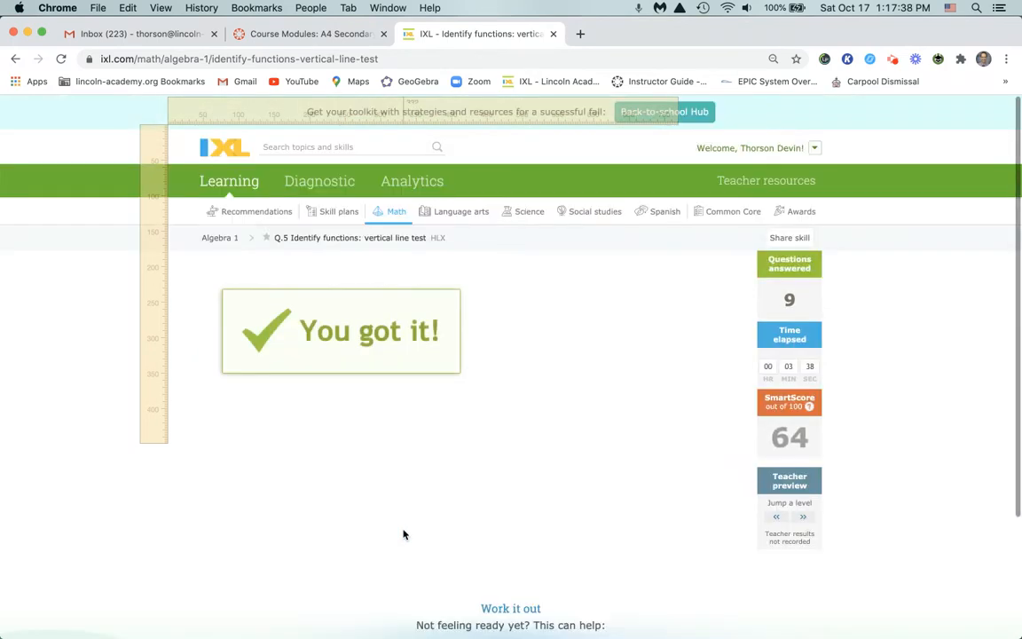
Choose the horizontal line near the top of its grid as the function and submit the answer.
scroll(405, 535, "down", 1)
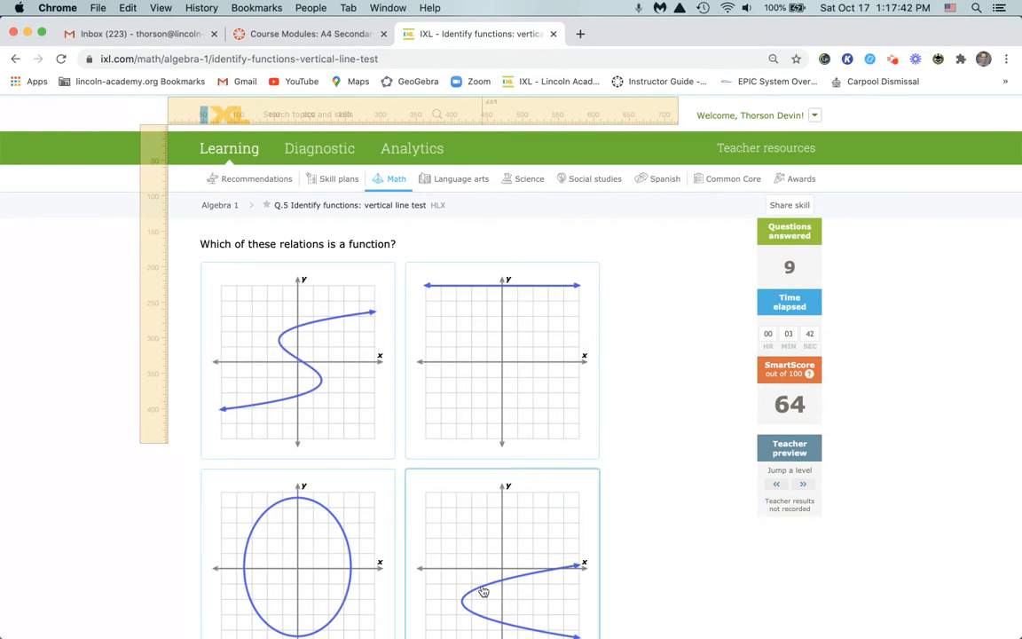
left_click(492, 349)
scroll(444, 484, "down", 3)
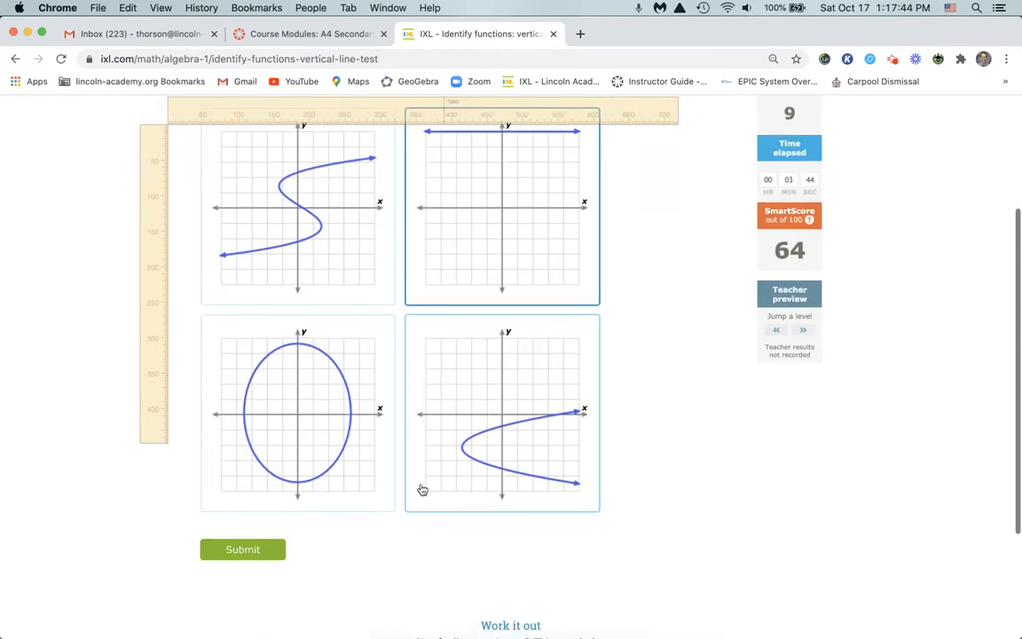
left_click(263, 550)
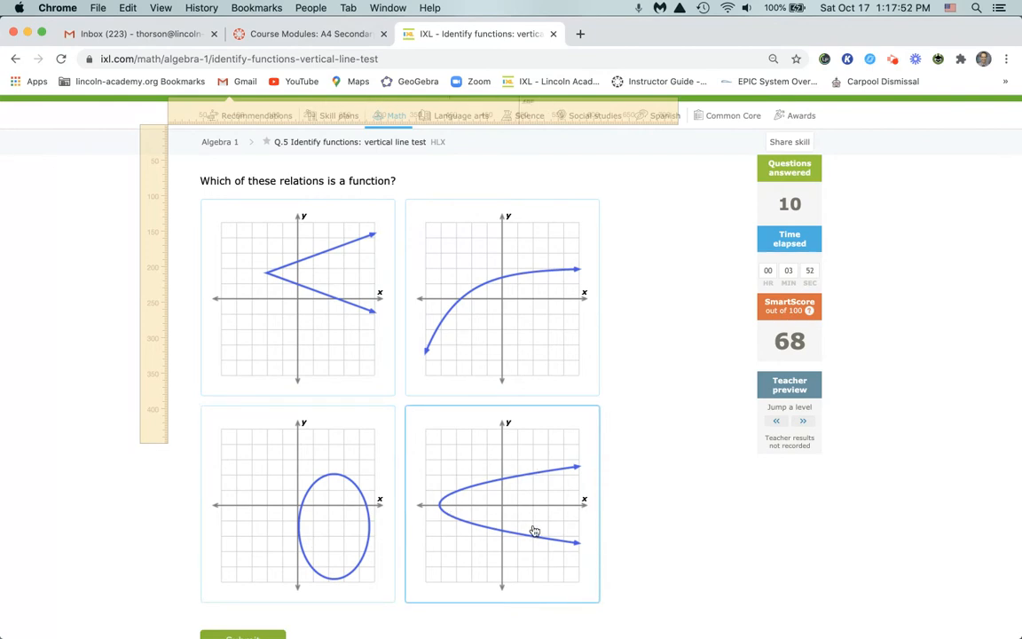
Choose the rising curve that levels off as the relation that is a function, and submit the answer.
left_click(486, 245)
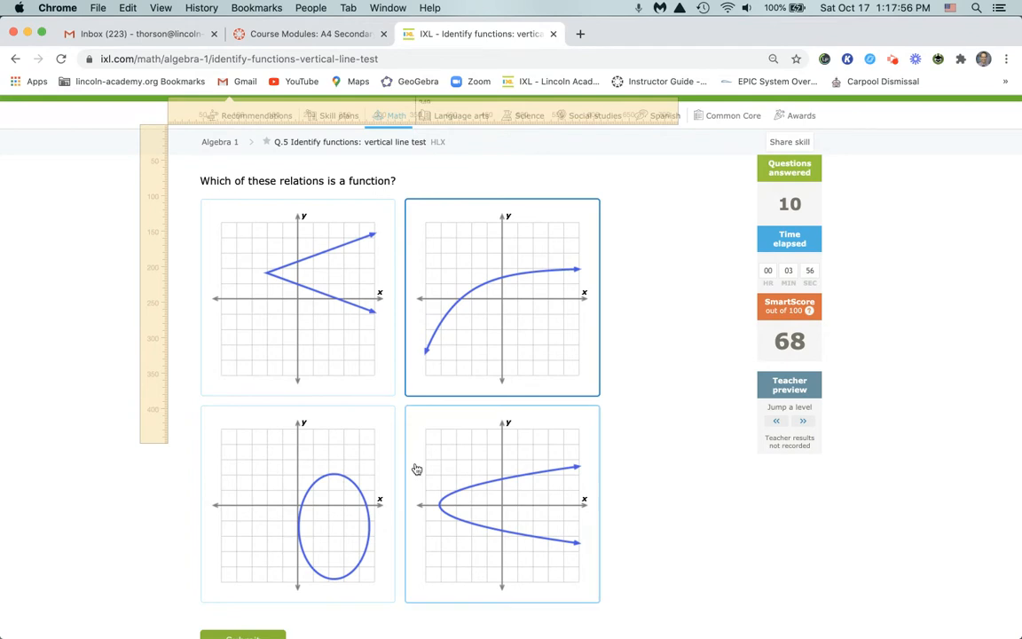
scroll(408, 425, "down", 2)
left_click(275, 561)
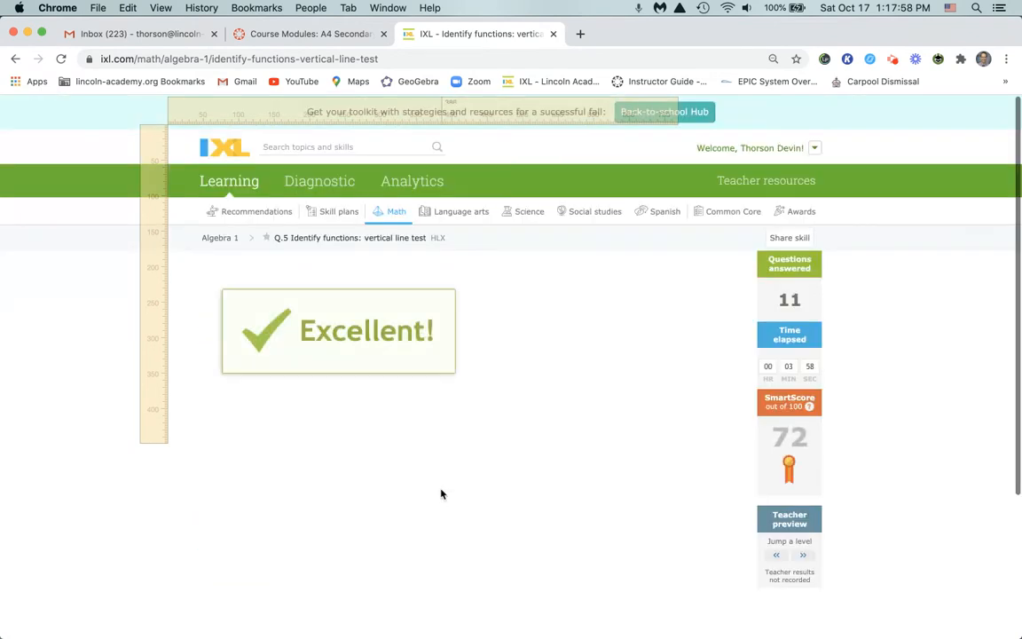
Choose the N-shaped curve with one peak and one valley as the relation that is a function, and submit the answer.
scroll(396, 438, "down", 2)
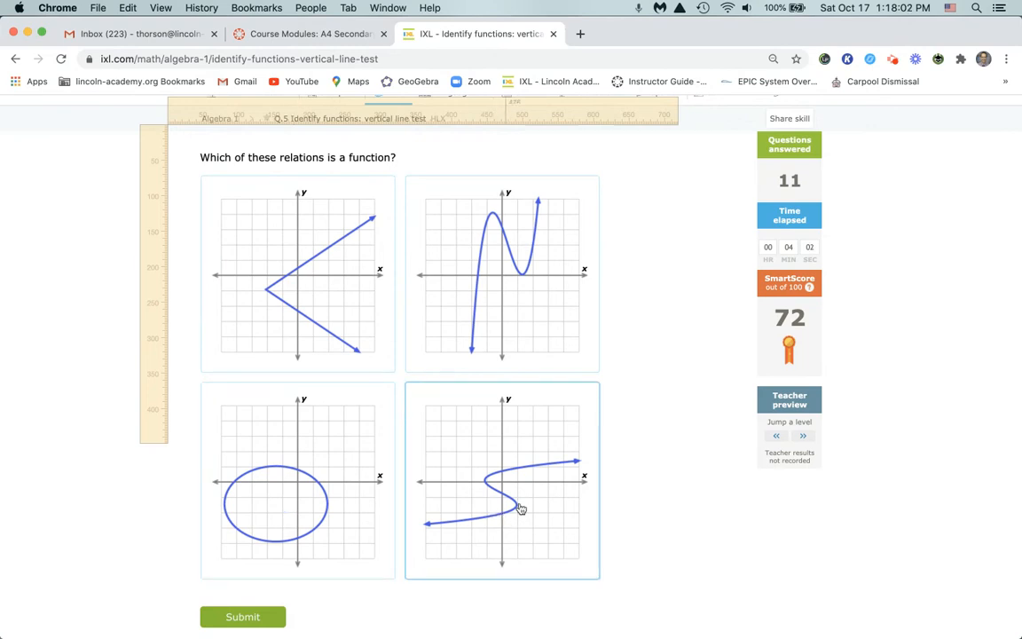
left_click(486, 240)
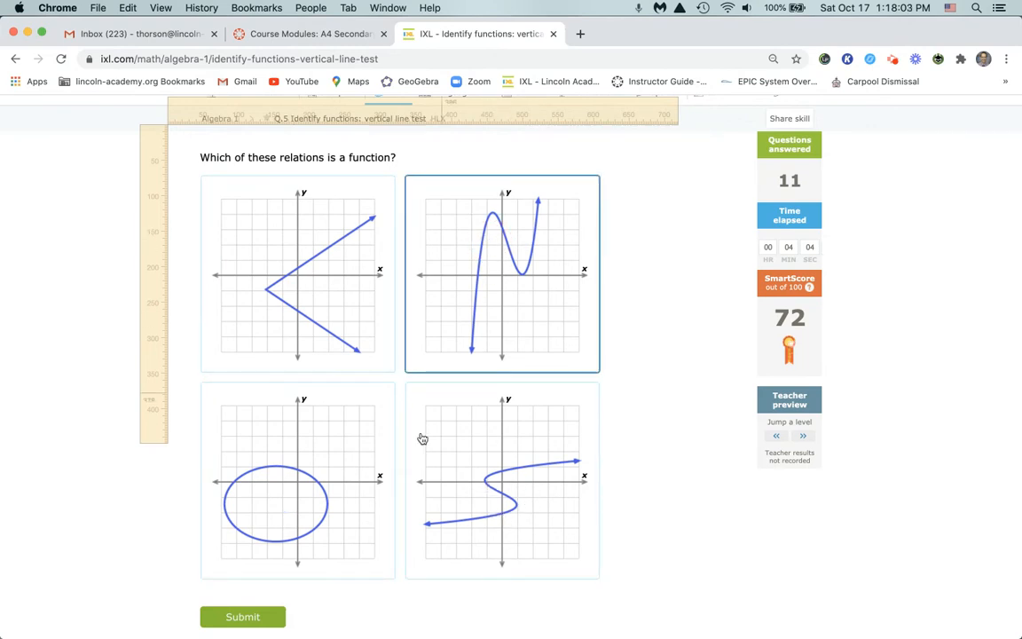
left_click(267, 616)
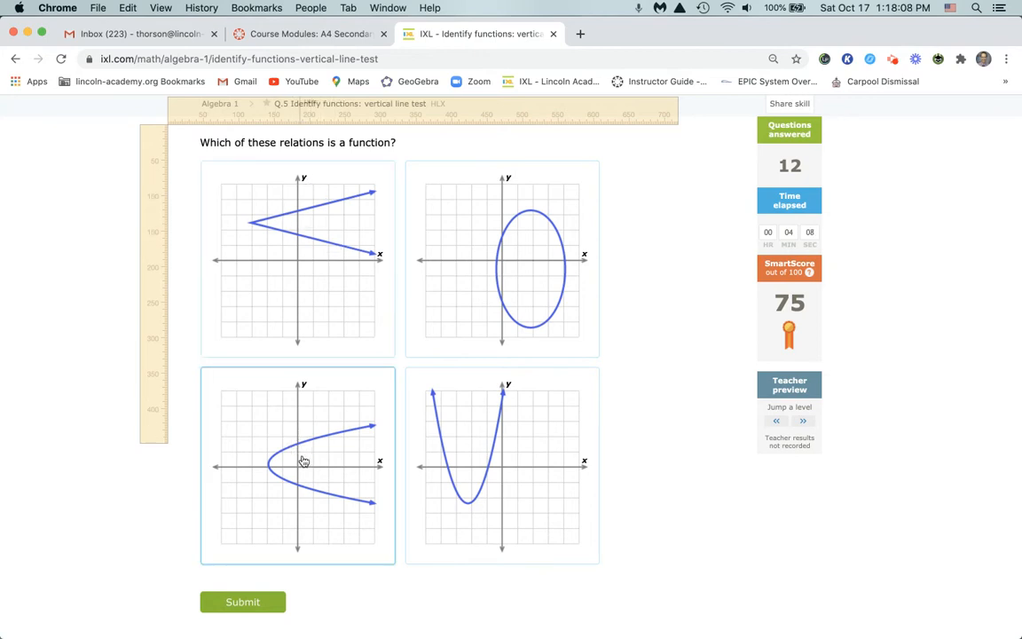
Choose the upward-opening parabola as the relation that is a function and submit the answer.
left_click(475, 428)
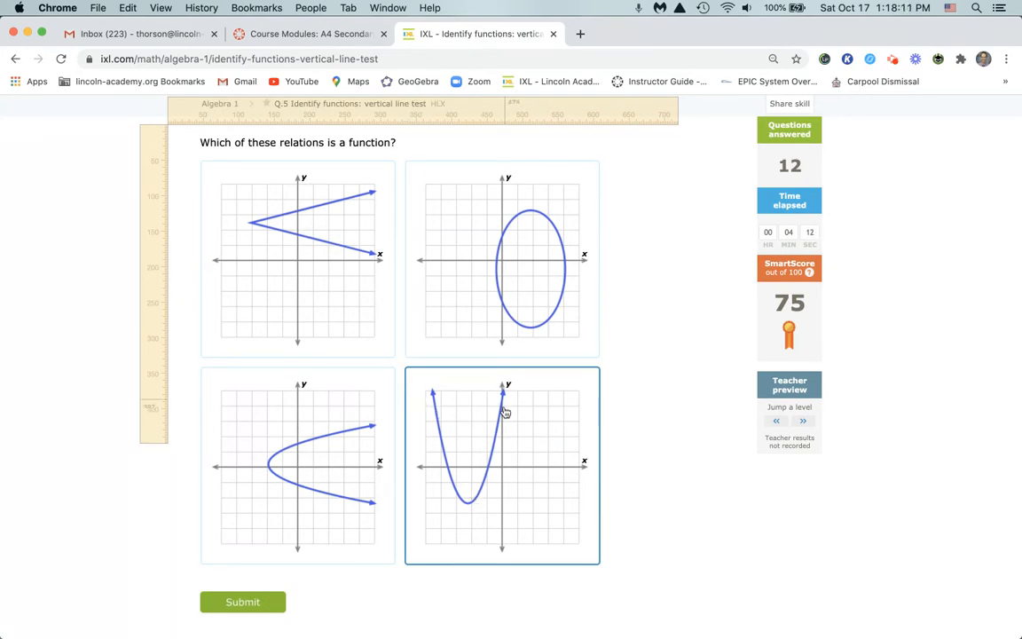
left_click(269, 601)
Test the S-shaped curve with the vertical ruler, choose the falling curve that flattens just below the x-axis as the function, and submit.
scroll(470, 470, "down", 3)
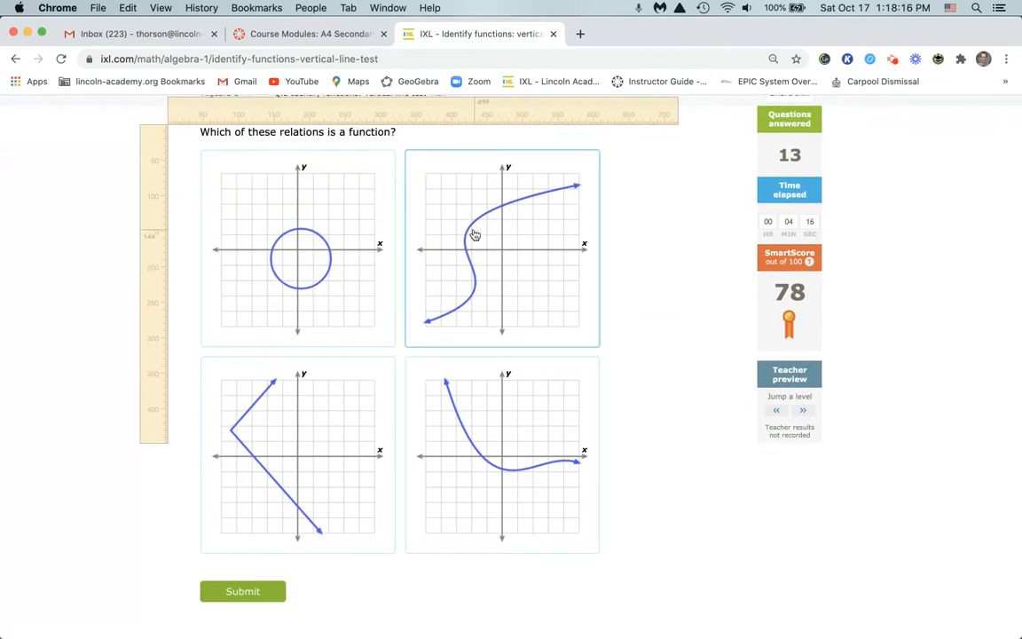
left_click_drag(147, 179, 449, 162)
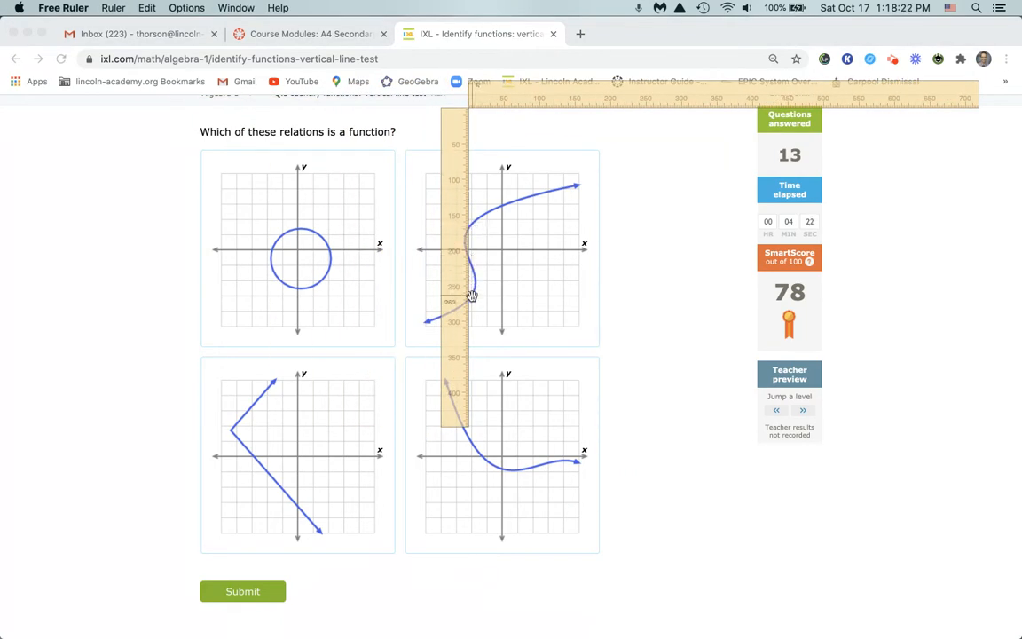
left_click_drag(454, 153, 119, 147)
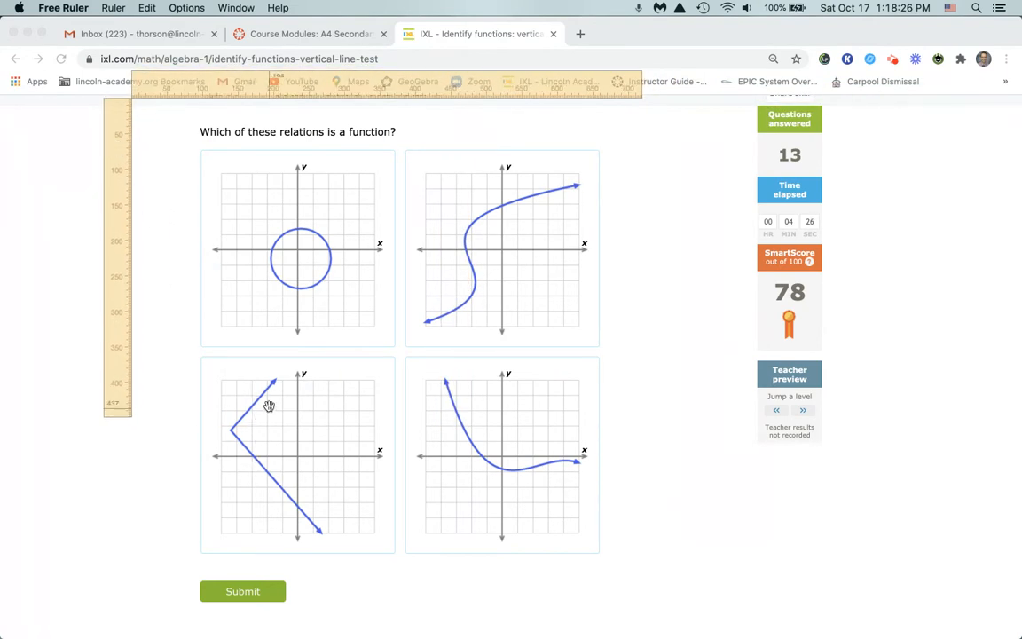
left_click(486, 470)
left_click(486, 471)
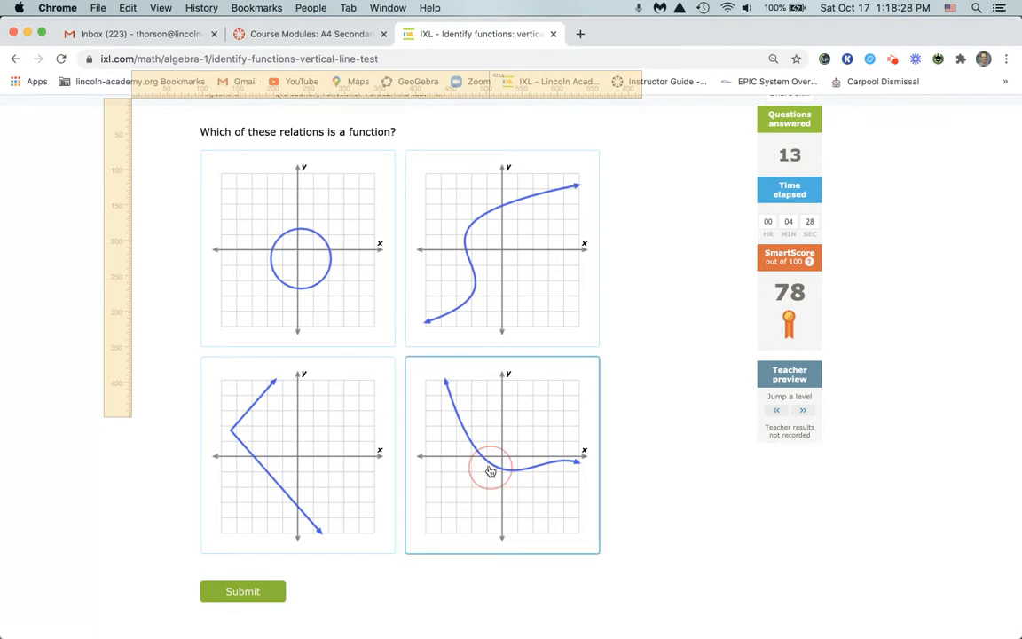
left_click(254, 593)
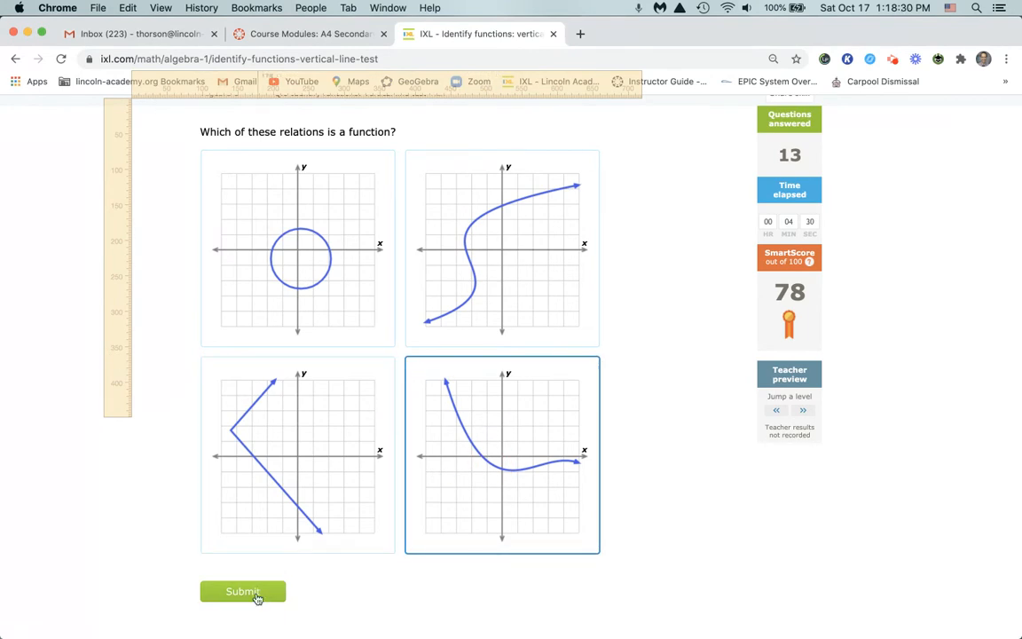